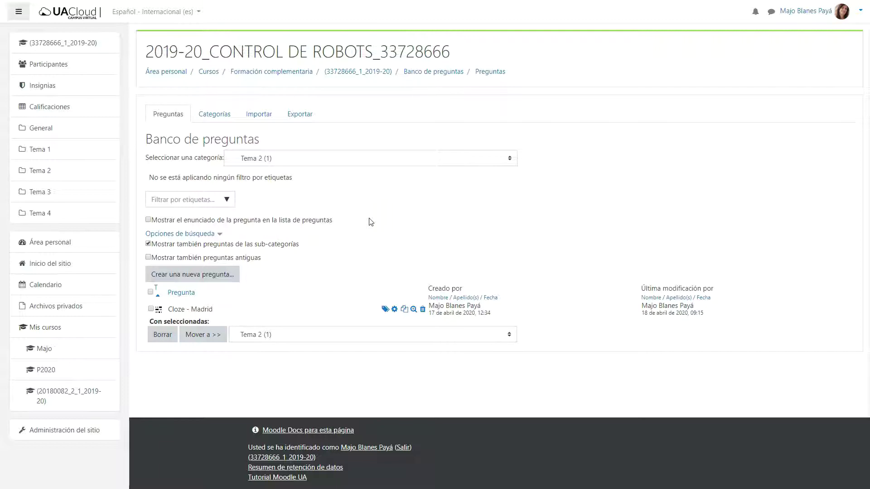
Start a new embedded-answers (Cloze) question in the Tema 2 category of the question bank
click(228, 275)
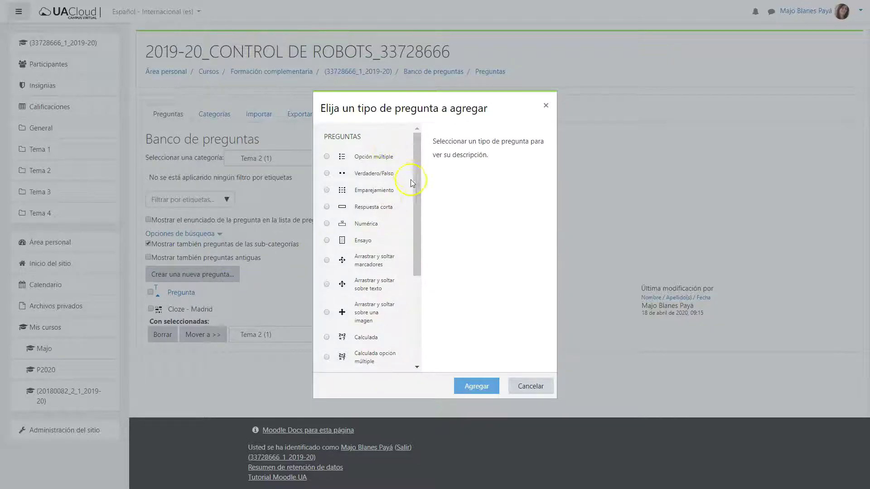
drag(416, 203, 414, 303)
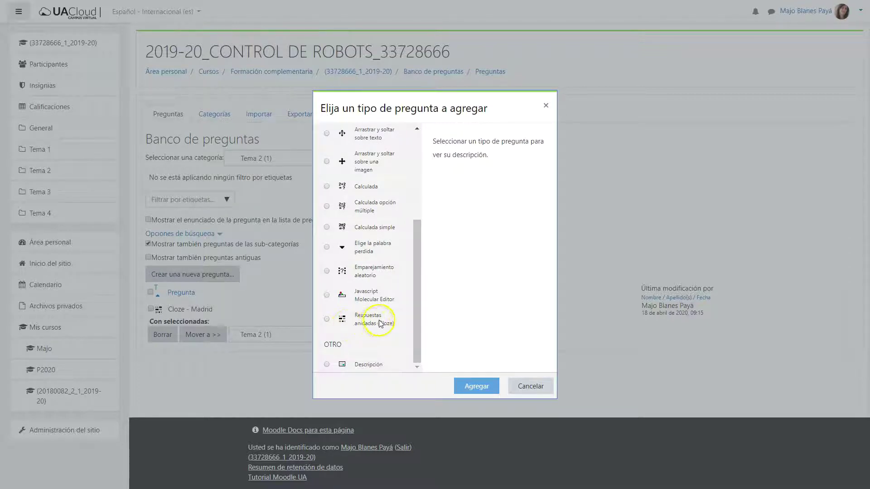
click(327, 319)
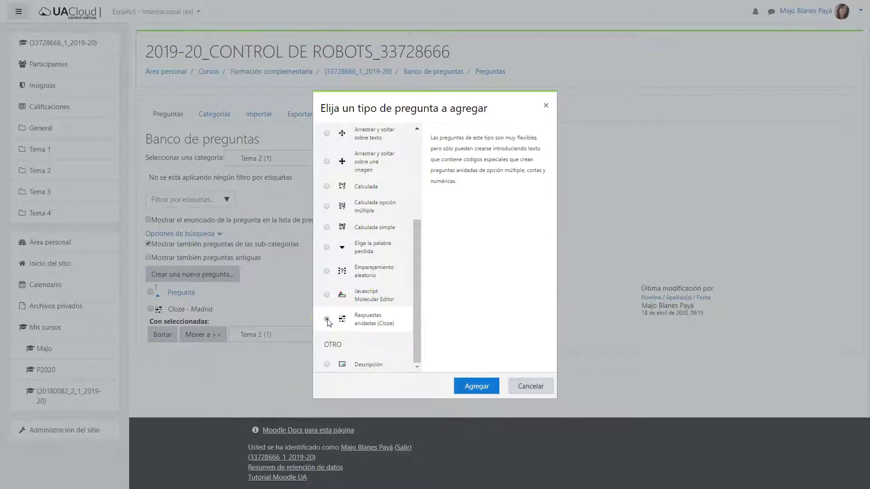
click(327, 320)
click(471, 387)
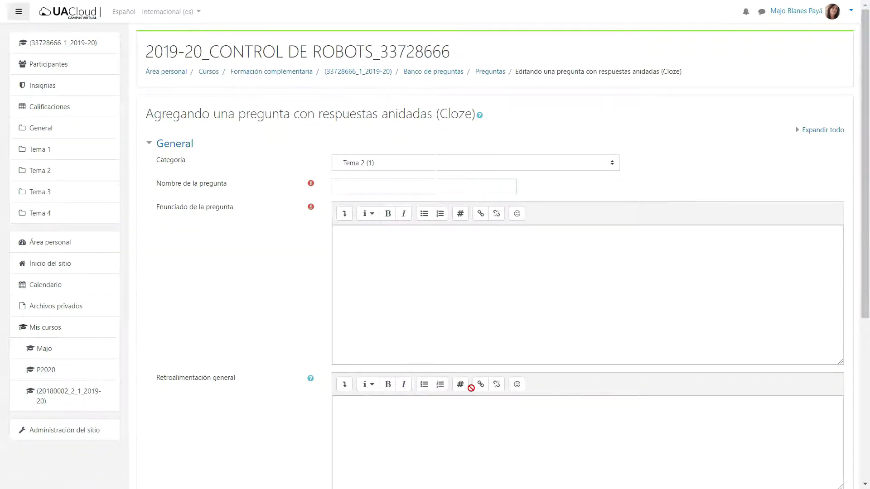
Name the new question Cloze and place the cursor in its question text
scroll(455, 343, down, 5)
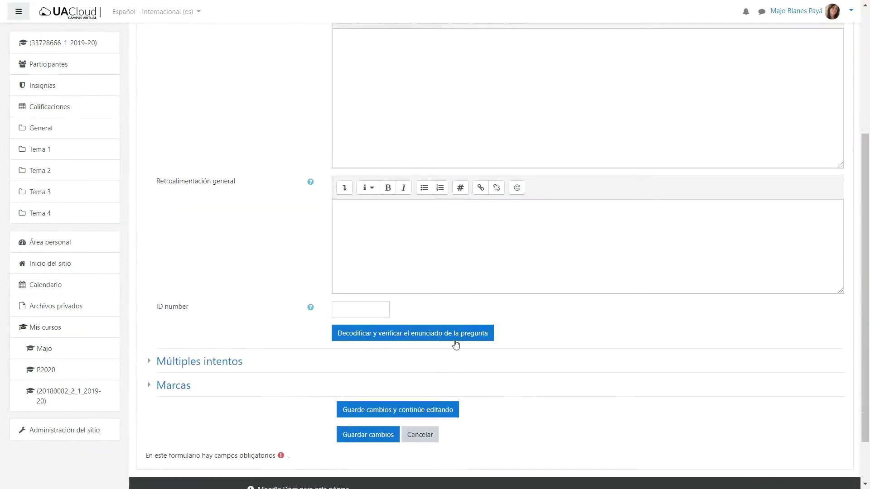
scroll(455, 343, up, 5)
click(324, 223)
click(410, 187)
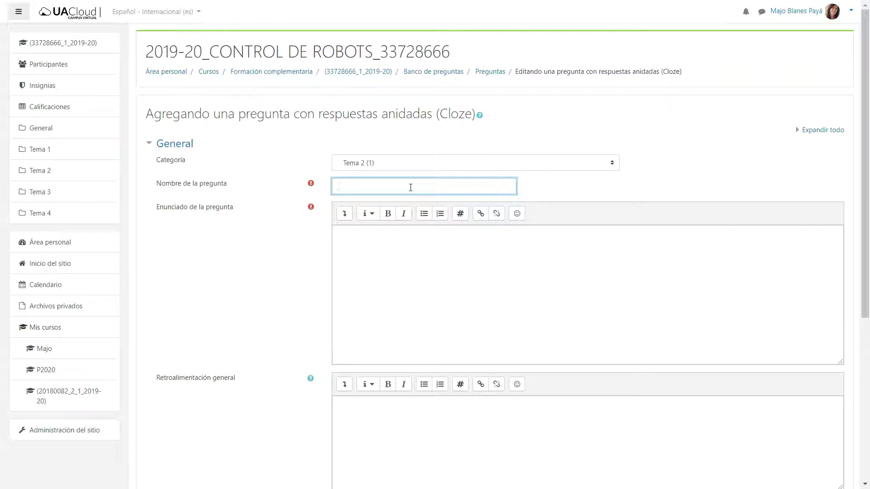
click(402, 245)
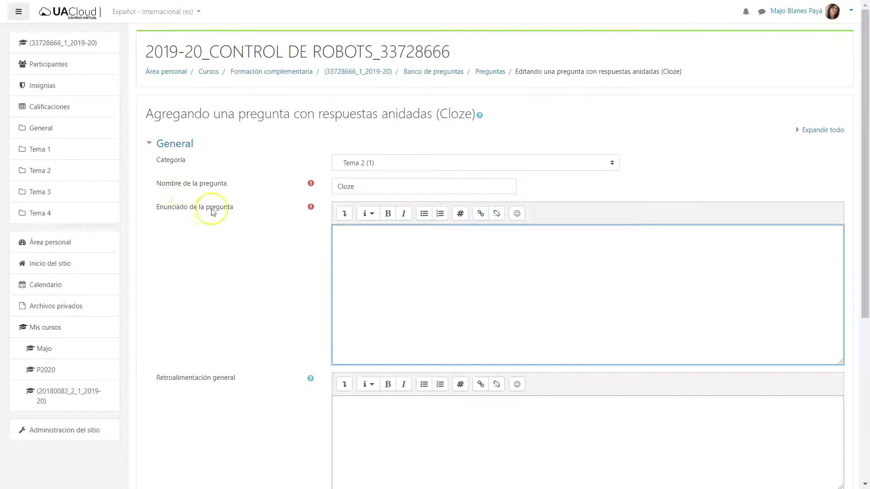
Add a MULTICHOICE_H subquestion to the question text with the Cloze editor
click(348, 218)
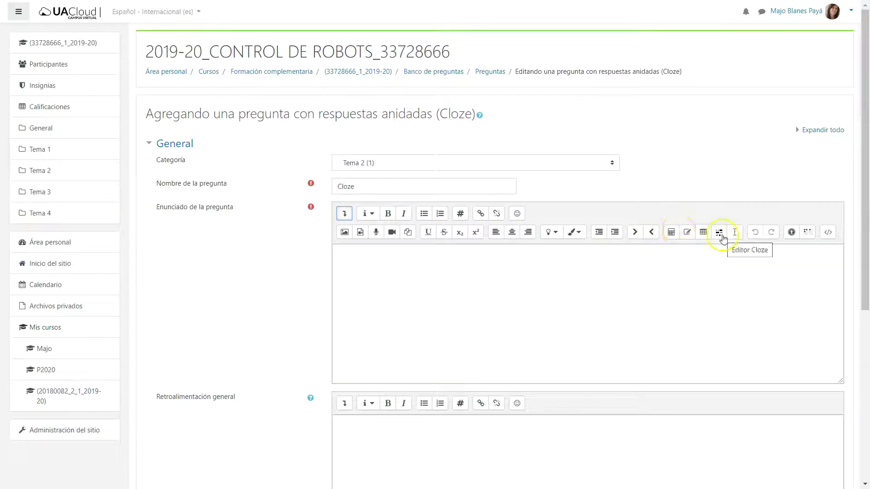
click(343, 212)
click(344, 212)
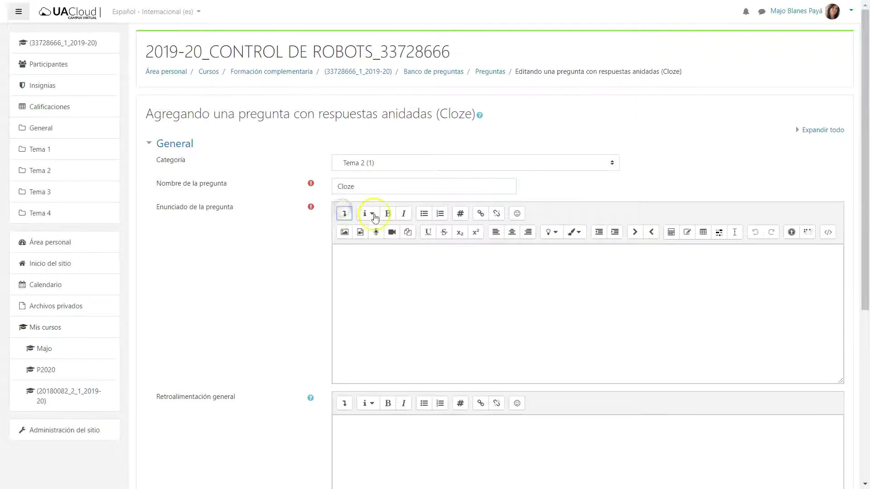
click(722, 238)
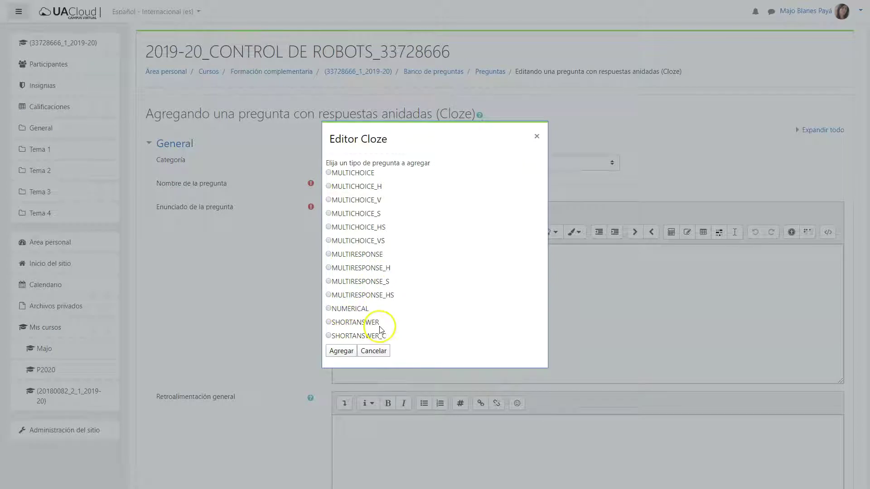
click(330, 173)
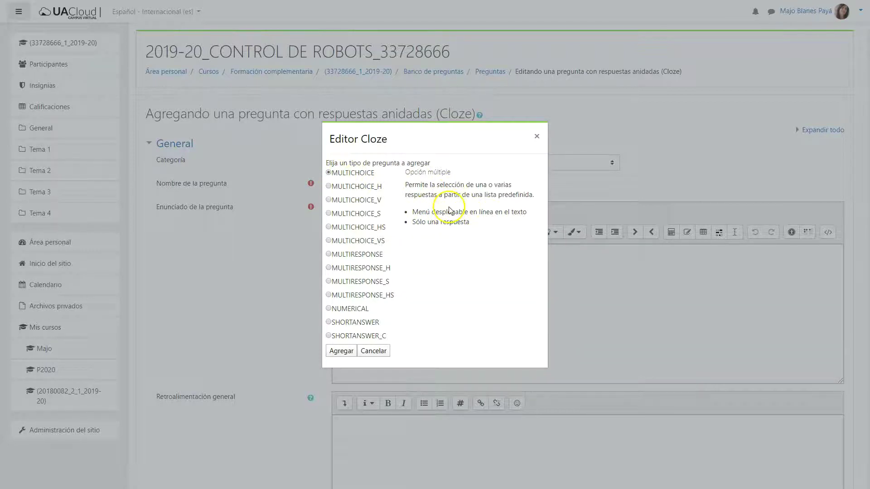
click(330, 187)
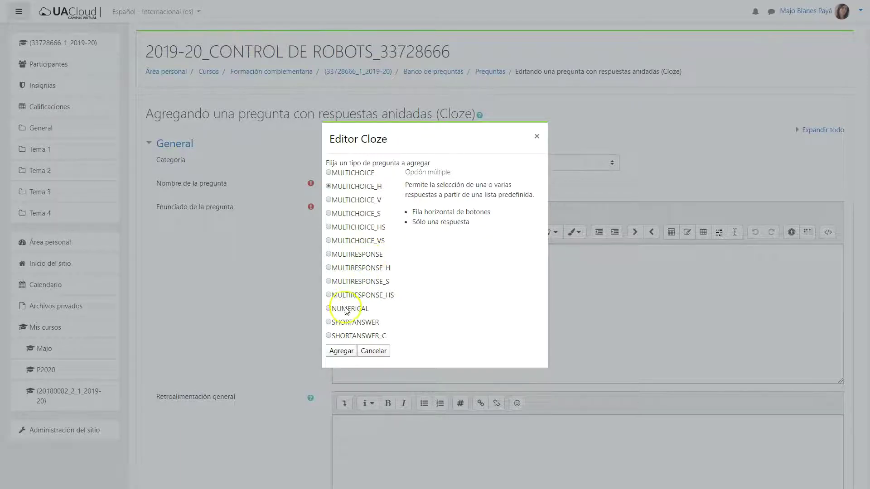
click(344, 353)
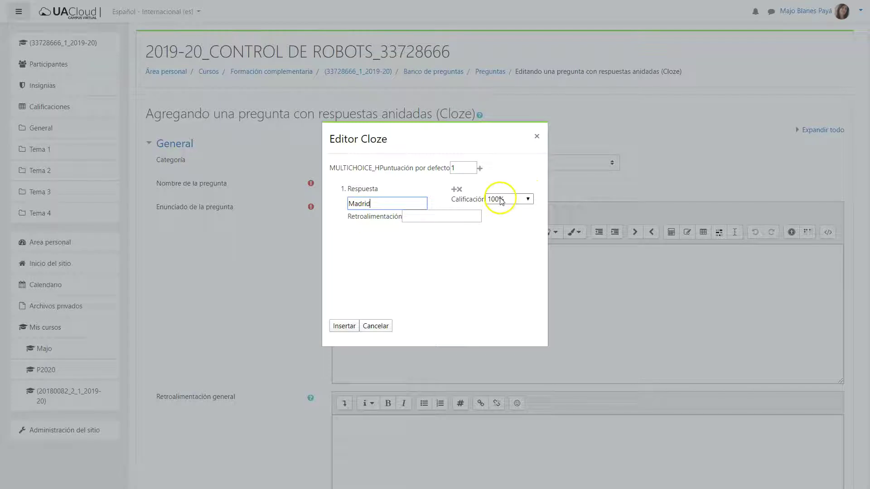
Define the answers Madrid at 100% and Barcelona and Bilbao at -33.333% each, and insert the subquestion into the text
click(454, 189)
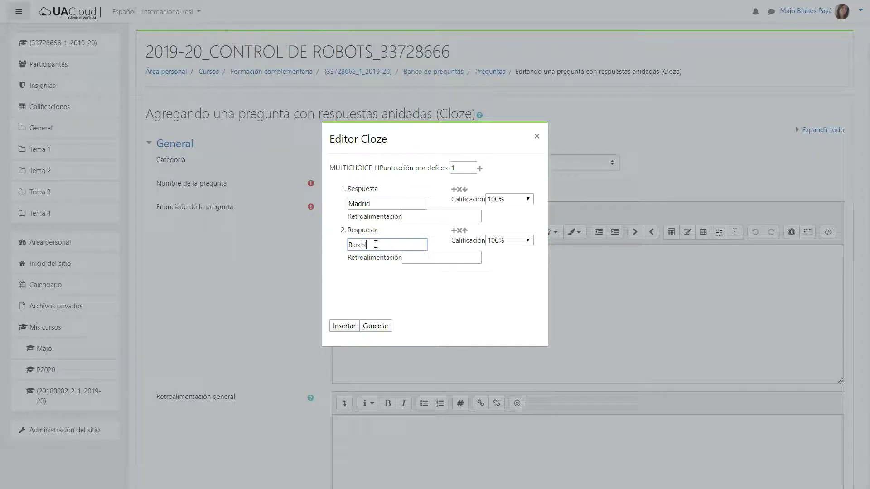
click(499, 241)
scroll(505, 315, down, 5)
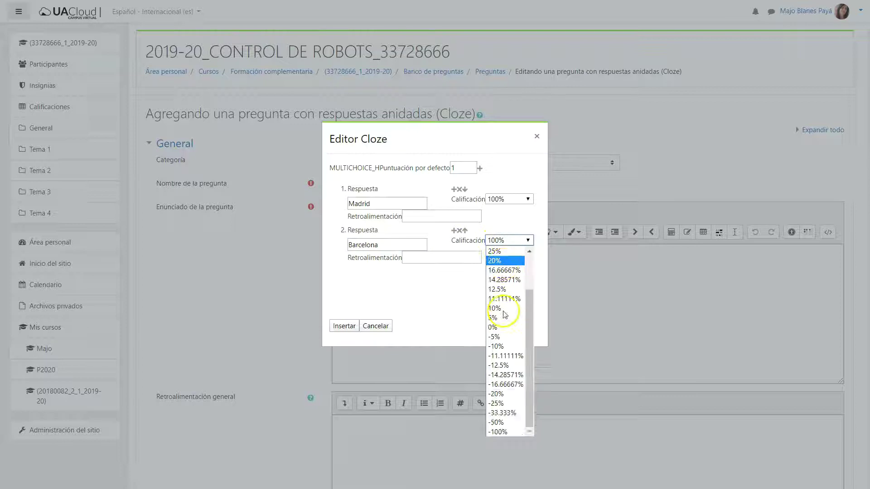
click(502, 413)
click(454, 230)
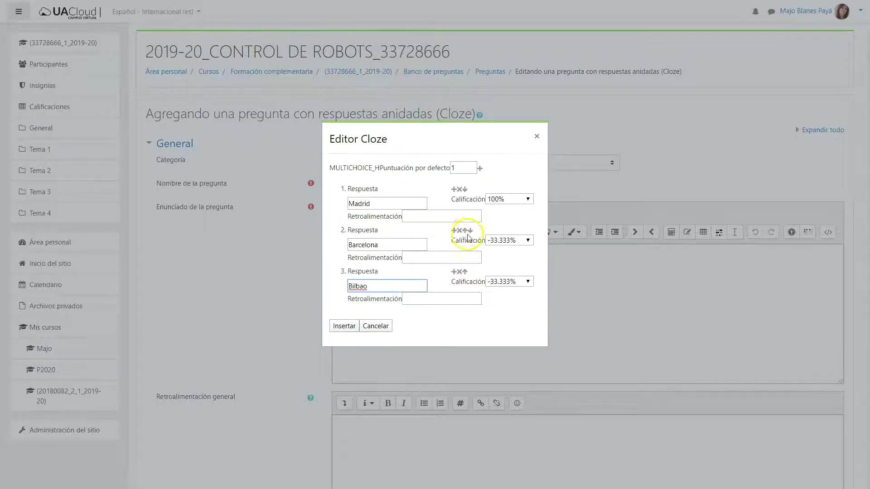
click(345, 326)
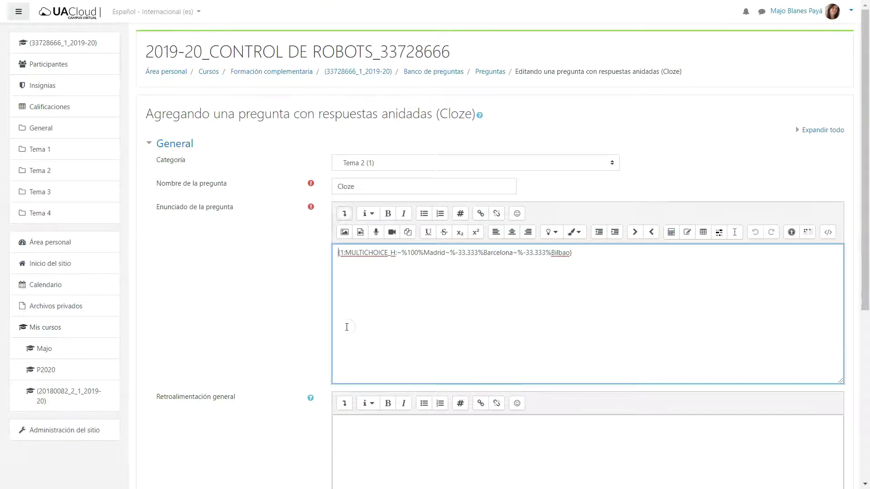
Shorten the grades of Barcelona and Bilbao in the inserted Cloze code to -33%
click(481, 252)
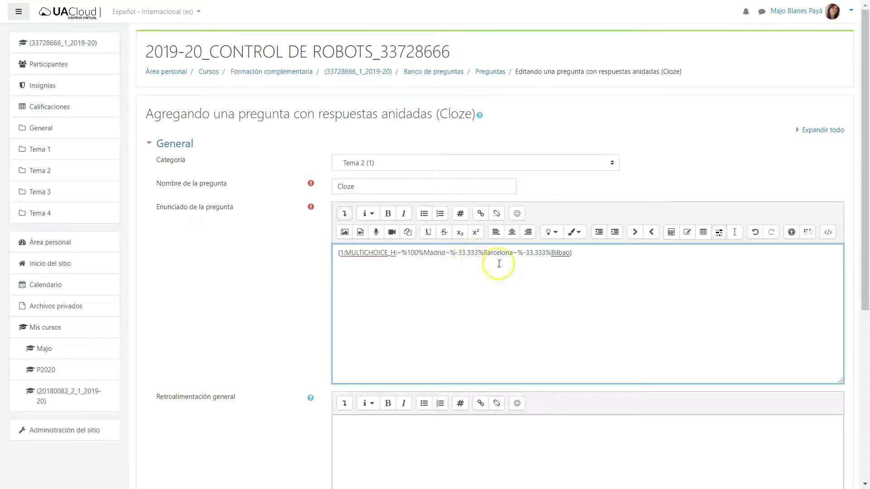
click(469, 253)
click(479, 252)
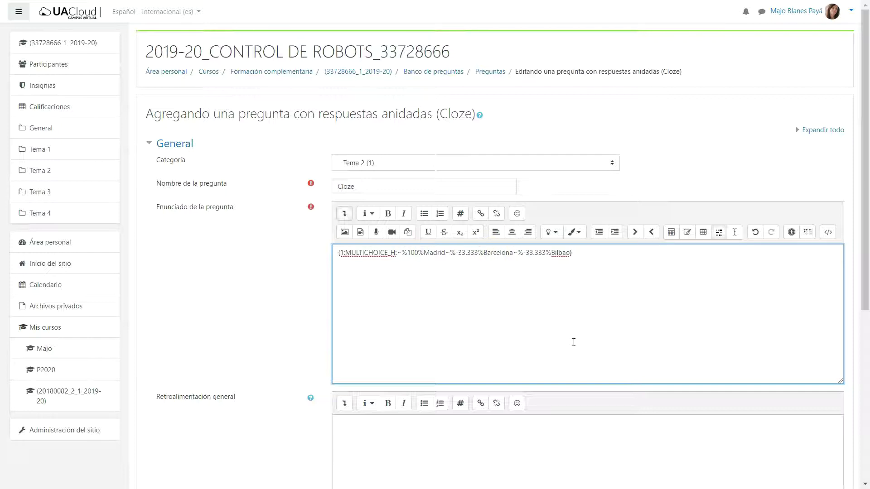
key(BackSpace)
key(BackSpace)
key(BackSpace)
key(BackSpace)
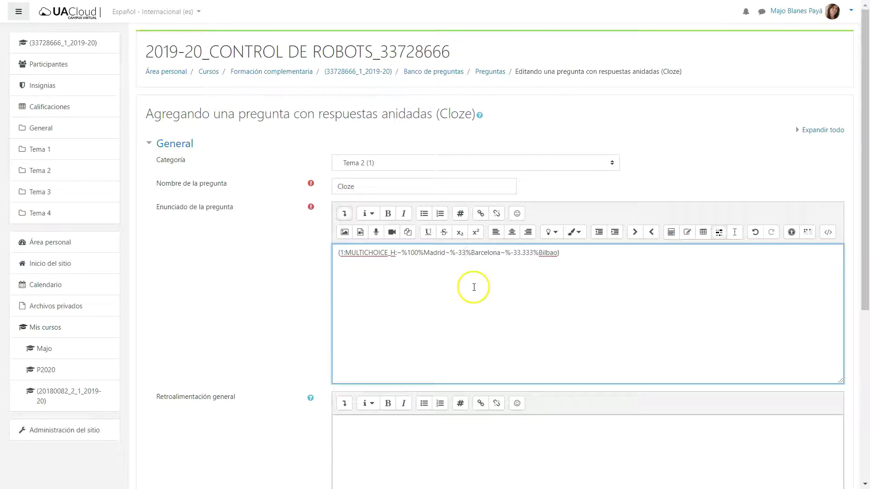
click(536, 252)
key(BackSpace)
key(BackSpace)
key(BackSpace)
Add the text "Capital de España:" before the Cloze code and save the question while continuing to edit it
click(577, 251)
click(337, 252)
text(Capital de España:)
scroll(433, 344, down, 6)
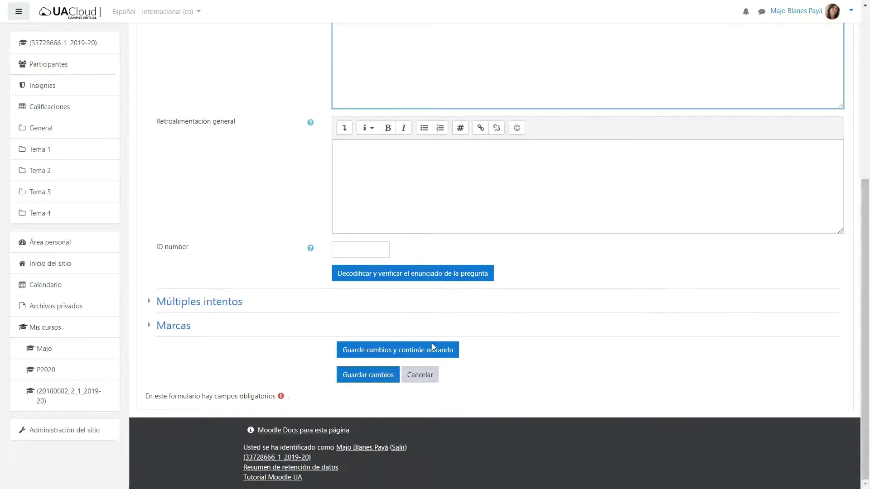
click(376, 351)
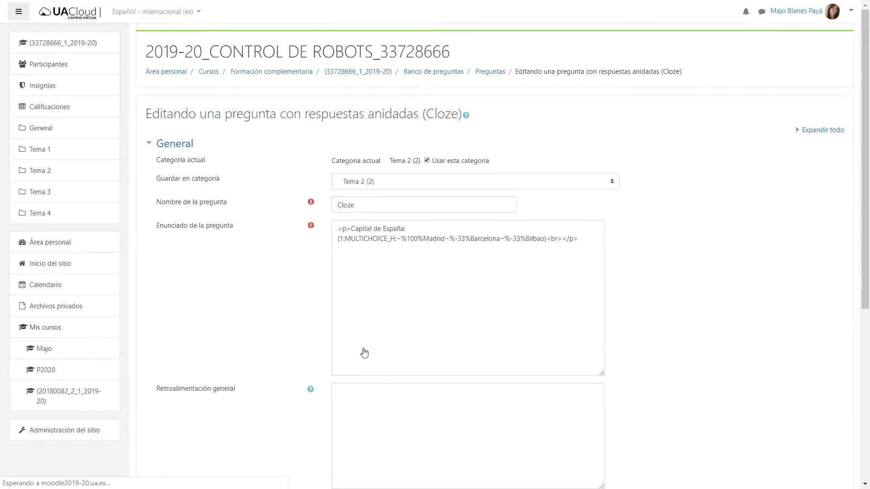
Preview the question, submit and finish an attempt with Barcelona as the answer, and close the preview
scroll(365, 352, down, 4)
scroll(365, 352, down, 3)
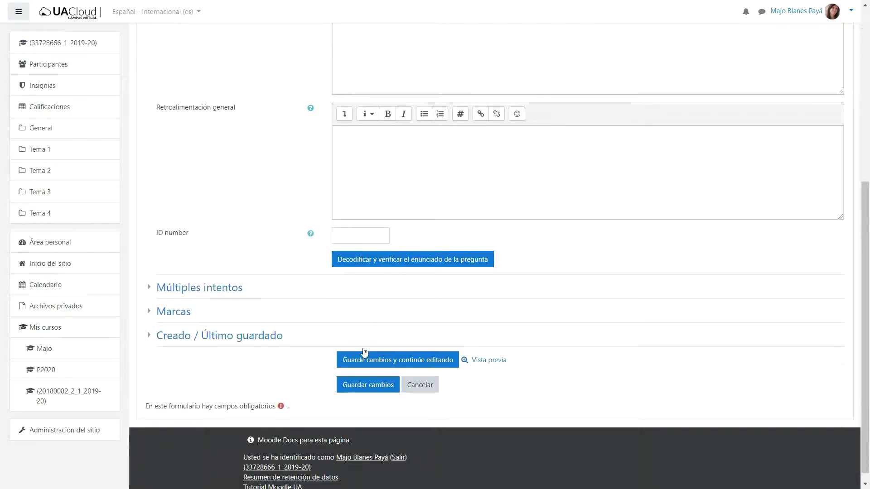
click(490, 363)
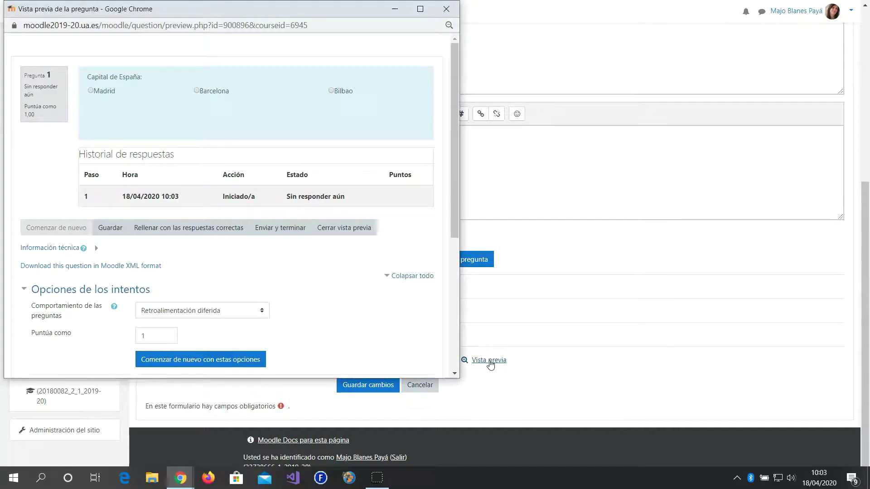
click(197, 92)
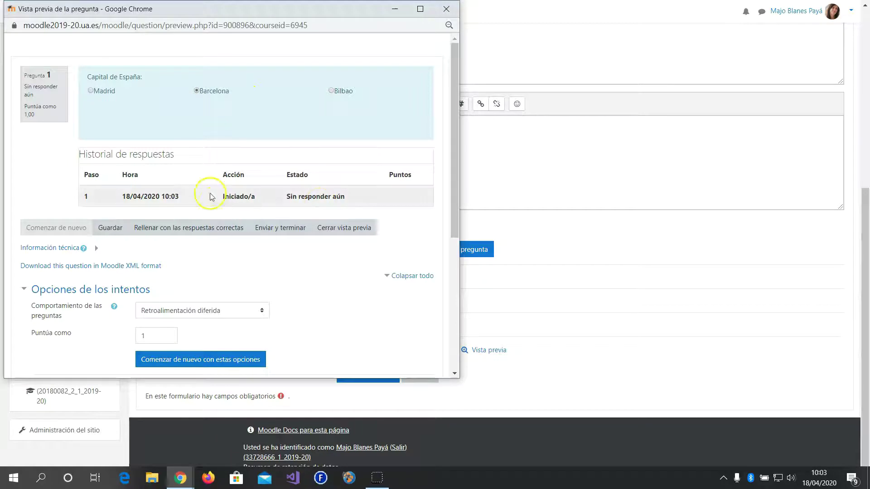
click(285, 231)
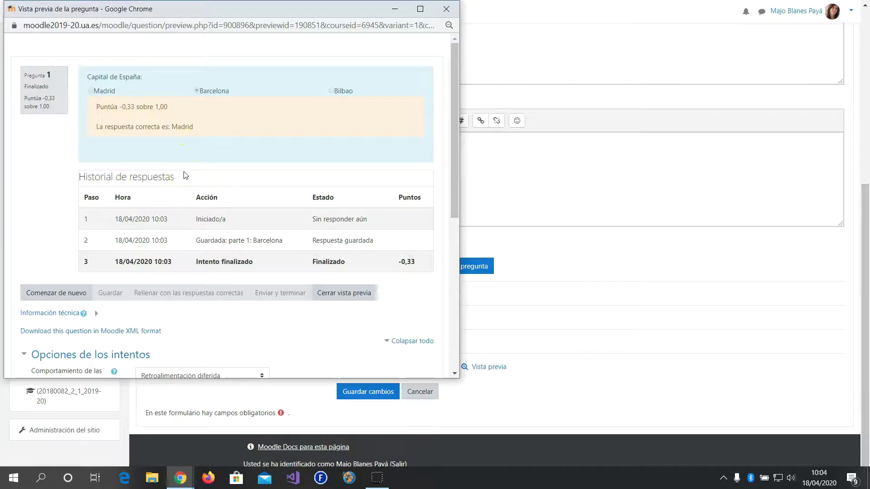
click(446, 8)
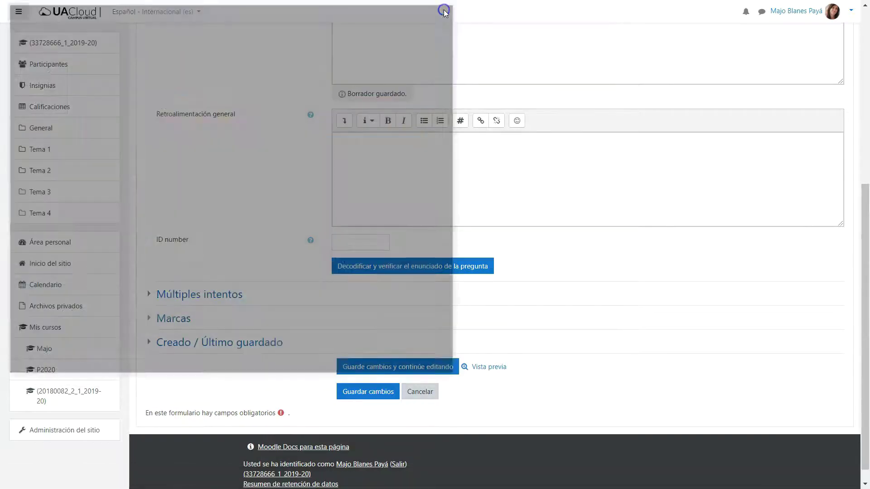
Check the finished question text, save the changes and return to the question bank
scroll(559, 365, up, 5)
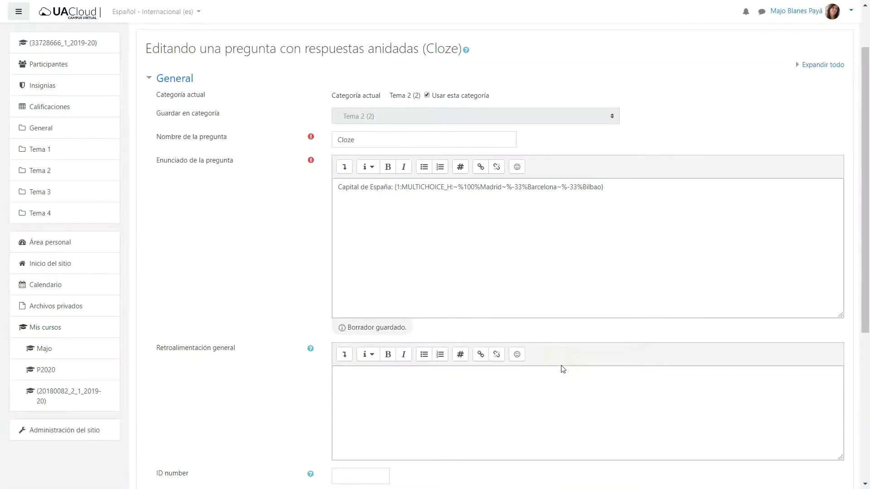
scroll(596, 235, down, 5)
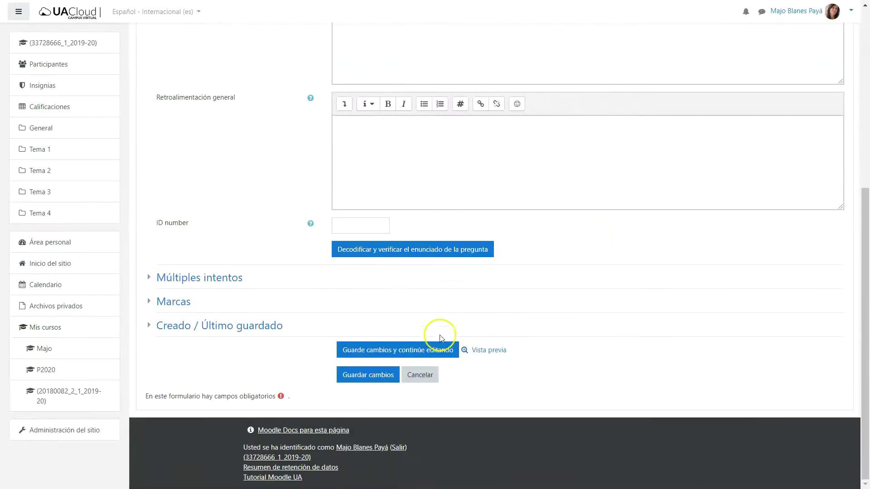
click(372, 381)
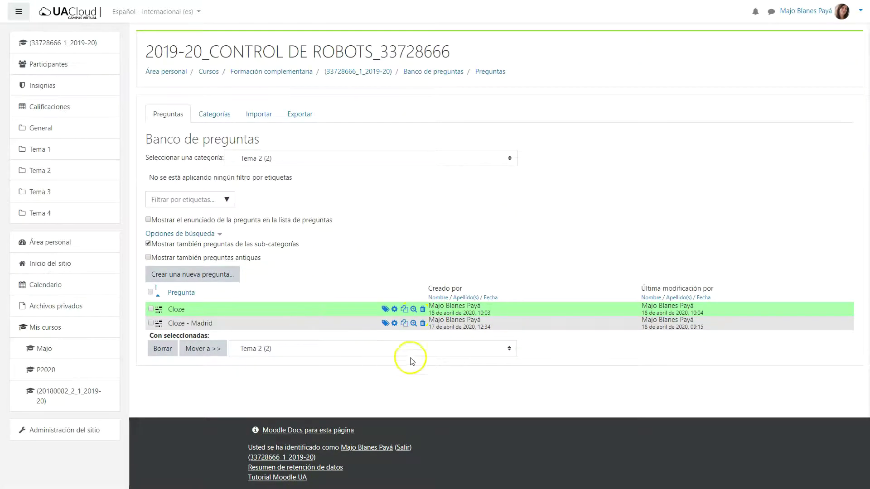
Preview the Cloze - Madrid question and answer MULTICHOICE with Madrid, MULTICHOICE_H with Barcelona and MULTICHOICE_V with Bilbao
click(413, 323)
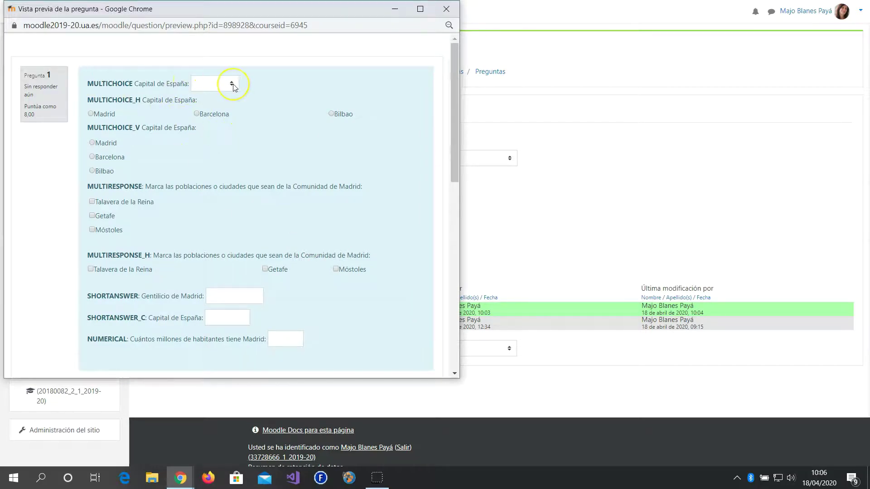
click(232, 84)
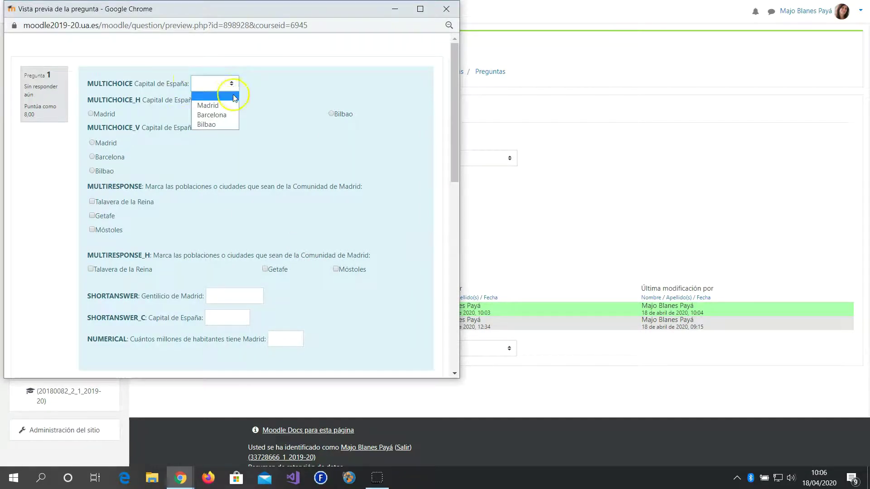
click(230, 104)
click(198, 114)
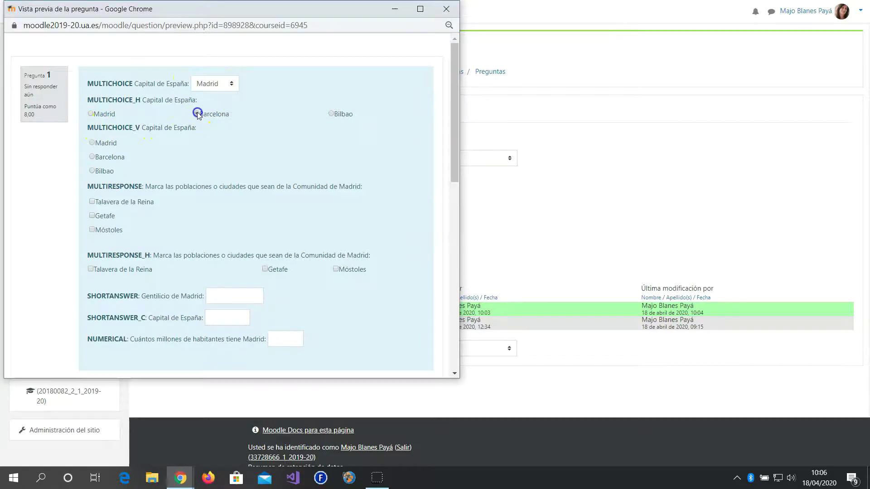
click(92, 171)
Answer MULTIRESPONSE with Talavera de la Reina and Getafe, and MULTIRESPONSE_H with Getafe and Móstoles only
click(90, 215)
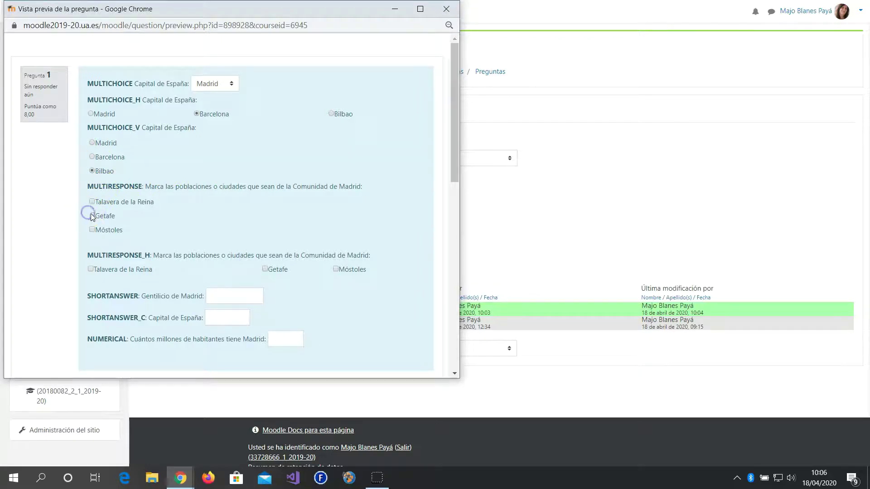
click(91, 201)
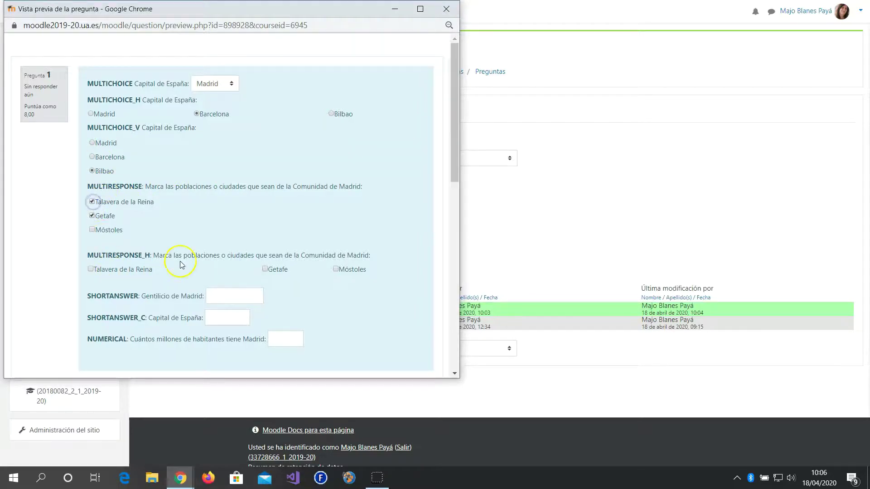
click(90, 269)
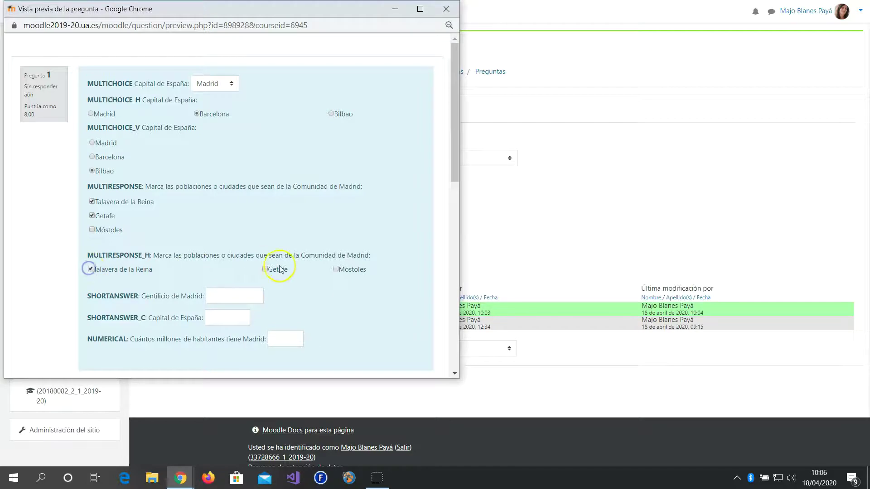
click(91, 269)
click(265, 270)
click(339, 270)
Answer SHORTANSWER_C with "madrid", SHORTANSWER with "Madrileño" and NUMERICAL with 6.5
scroll(190, 267, down, 1)
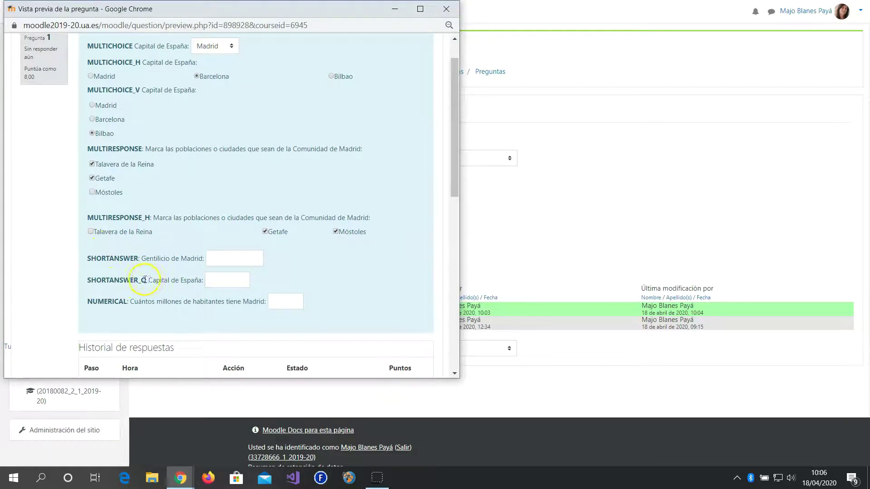
click(226, 278)
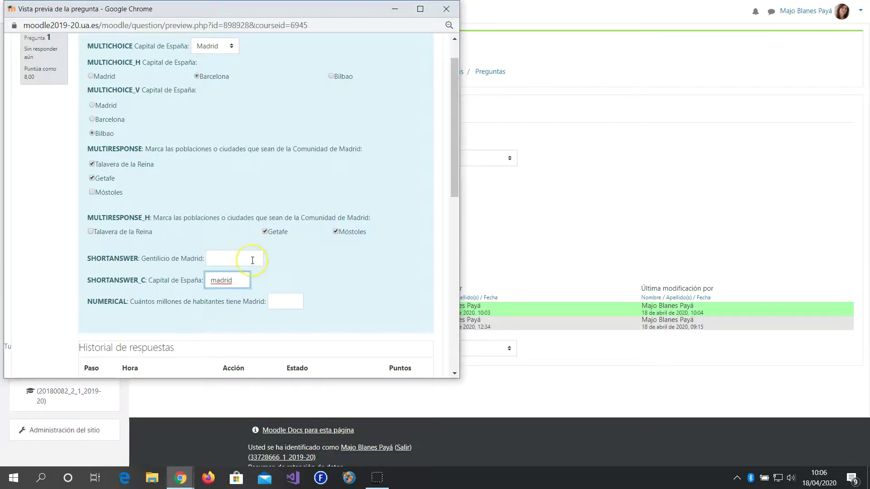
click(236, 258)
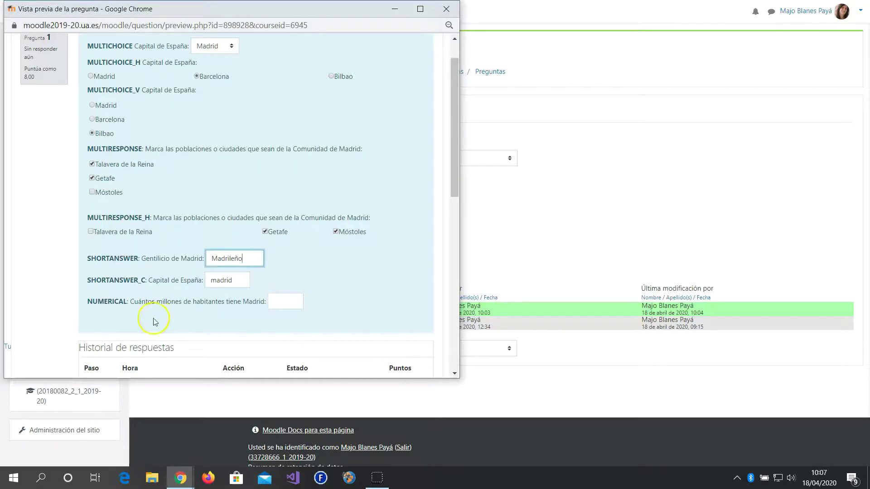
click(299, 300)
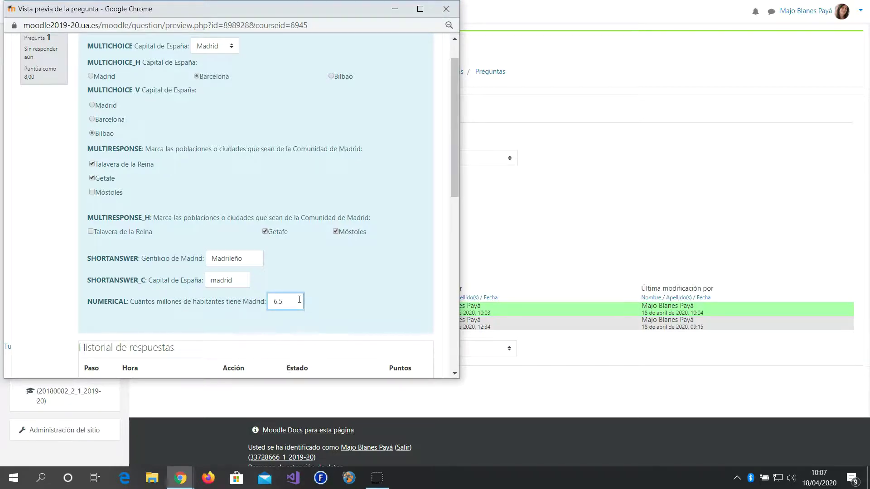
Submit and finish the preview attempt, review the feedback for all subquestions, and close the preview
scroll(303, 298, down, 4)
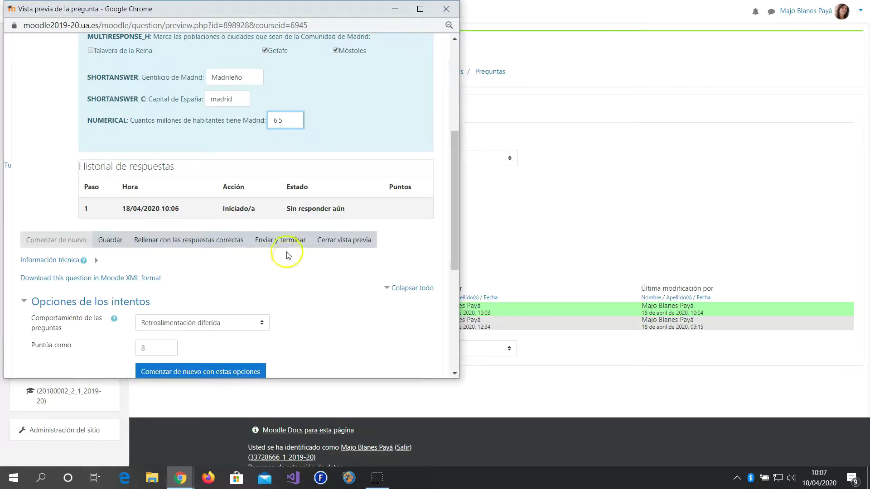
click(281, 241)
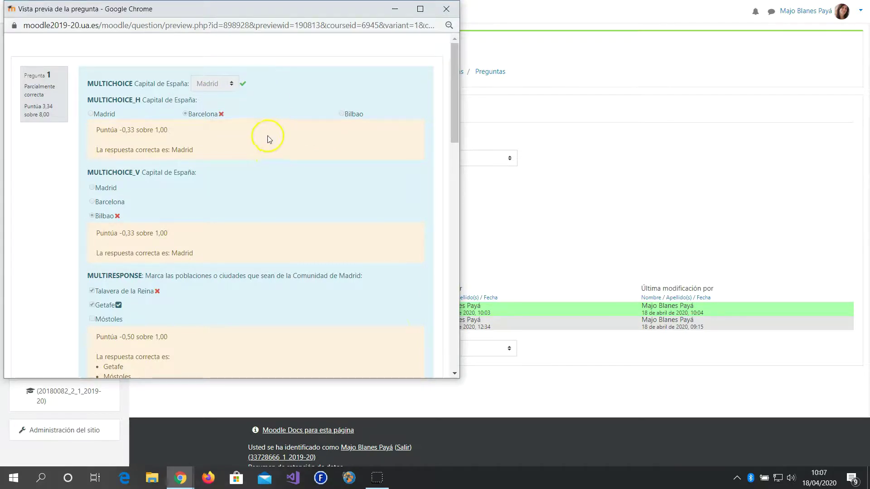
scroll(266, 138, down, 4)
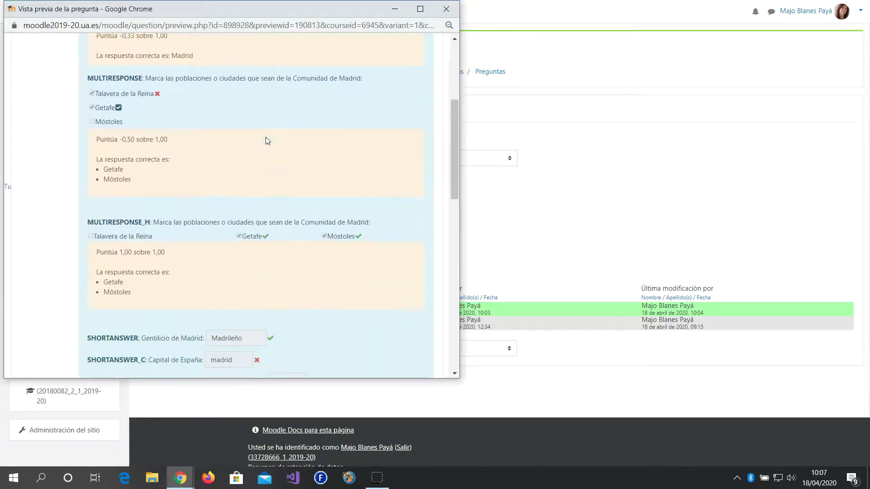
scroll(266, 137, down, 3)
click(232, 232)
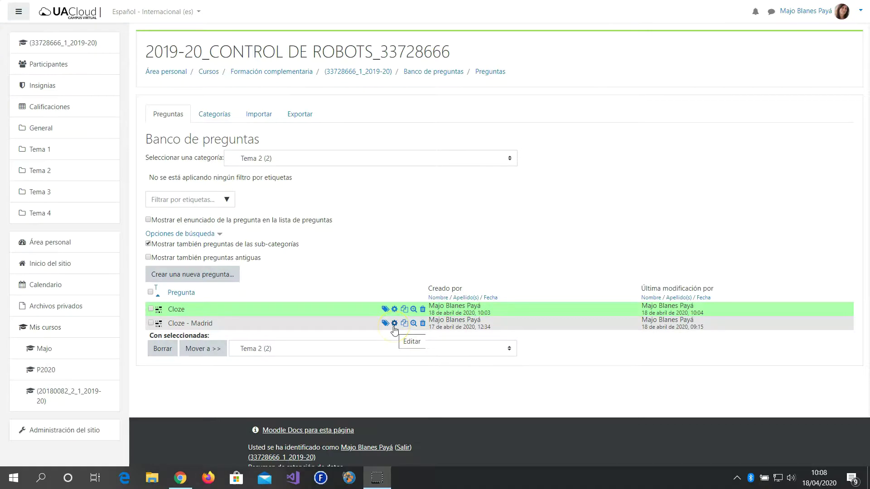
Open the Cloze - Madrid question for editing and look through the Cloze codes in its question text
click(394, 324)
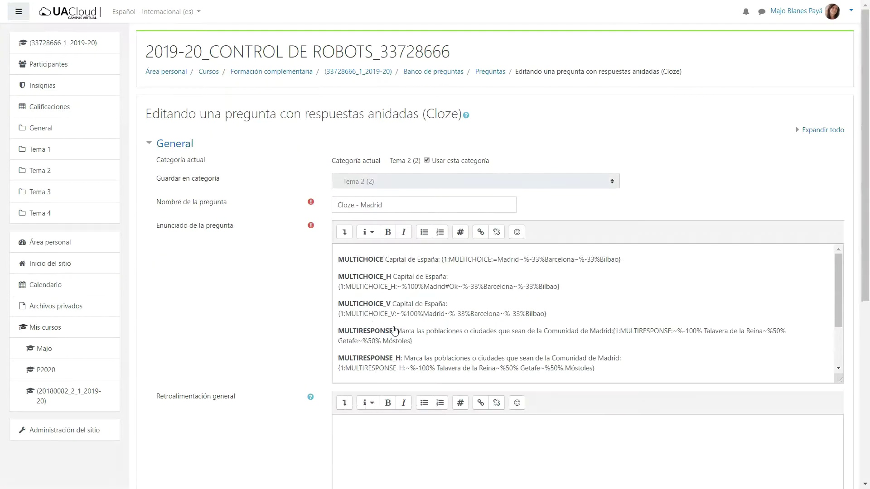
scroll(517, 292, down, 2)
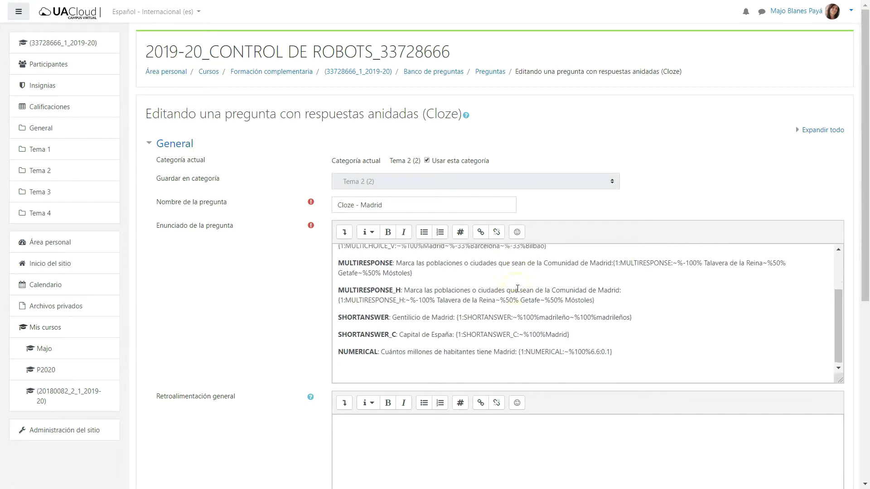
scroll(517, 289, up, 2)
View the MULTICHOICE_H subquestion code in the Cloze editor and close it without inserting anything
click(373, 282)
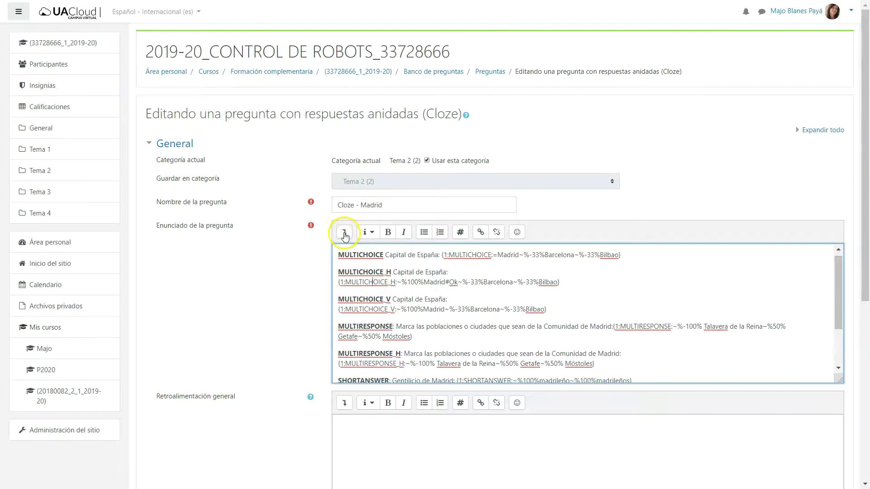
click(344, 233)
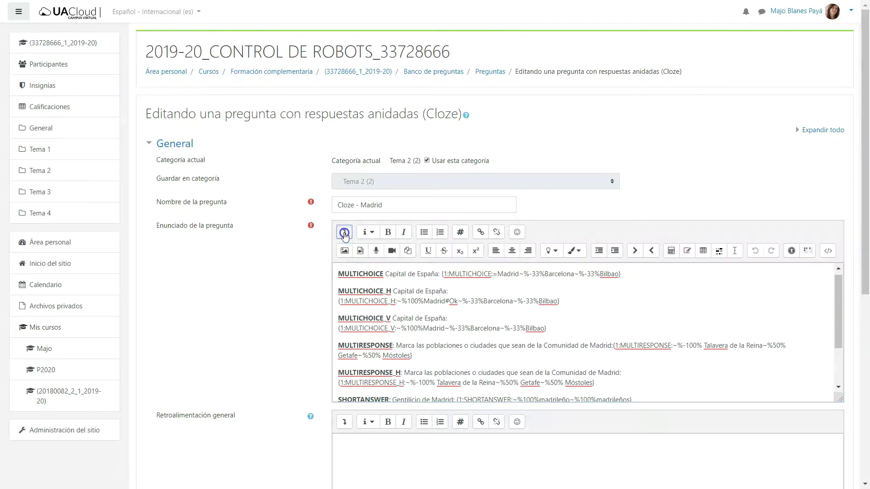
click(720, 252)
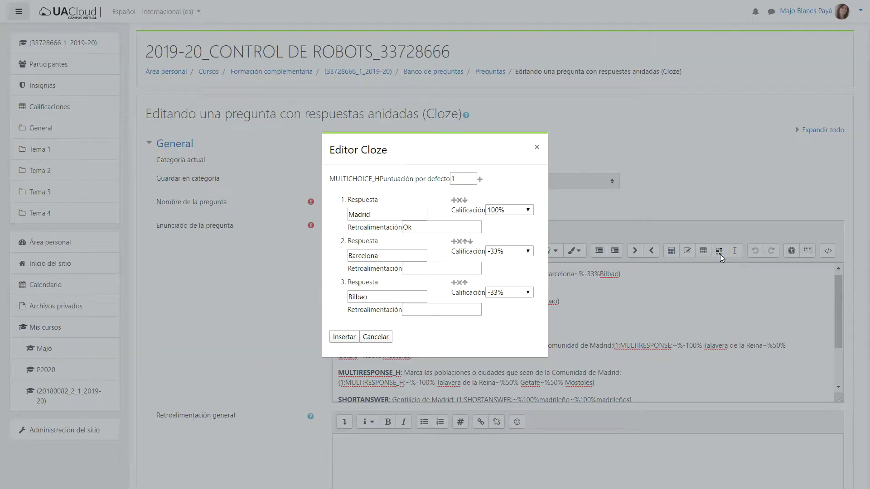
click(536, 150)
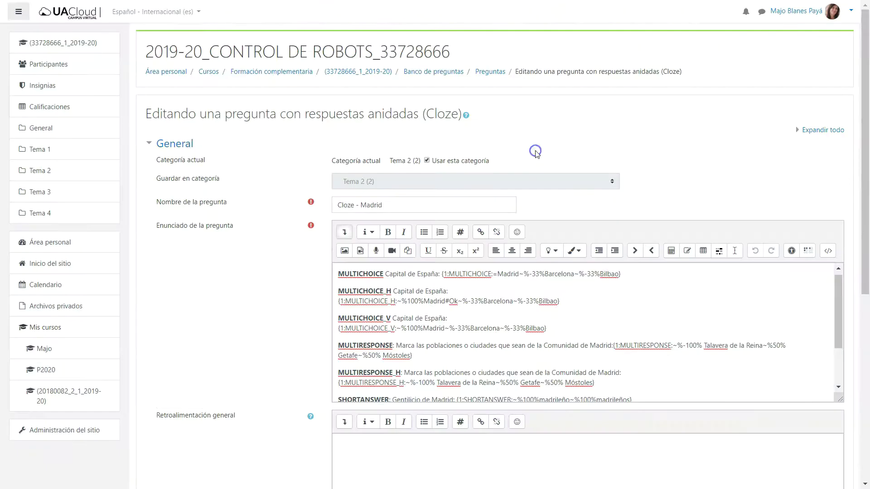
Decode and verify the question text, and expand the details of Pregunta {#6} Respuesta corta
scroll(660, 326, down, 3)
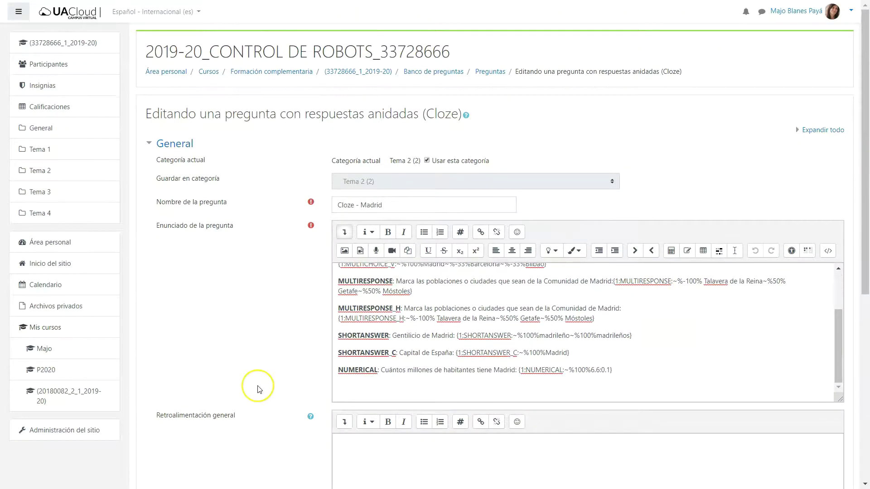
scroll(259, 390, down, 5)
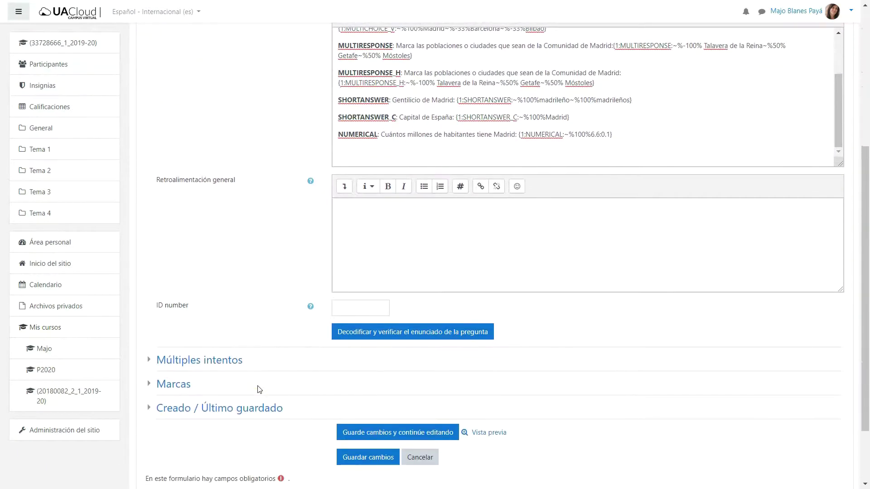
click(353, 337)
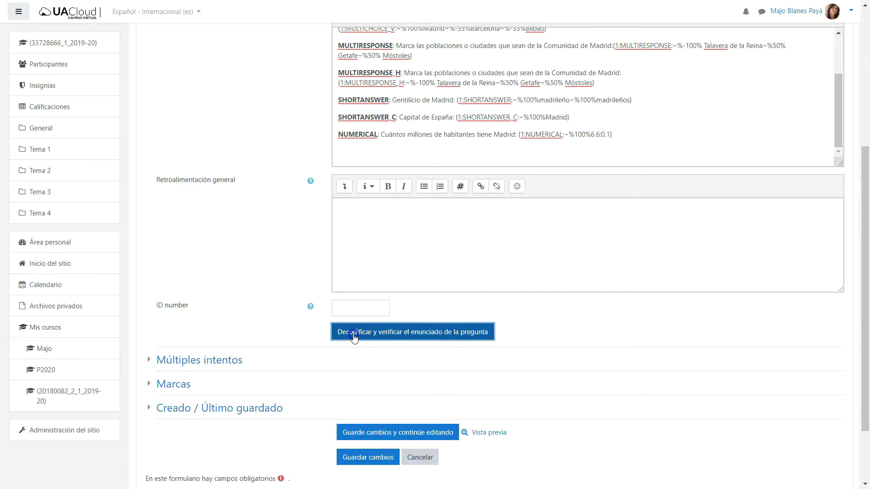
scroll(355, 338, down, 2)
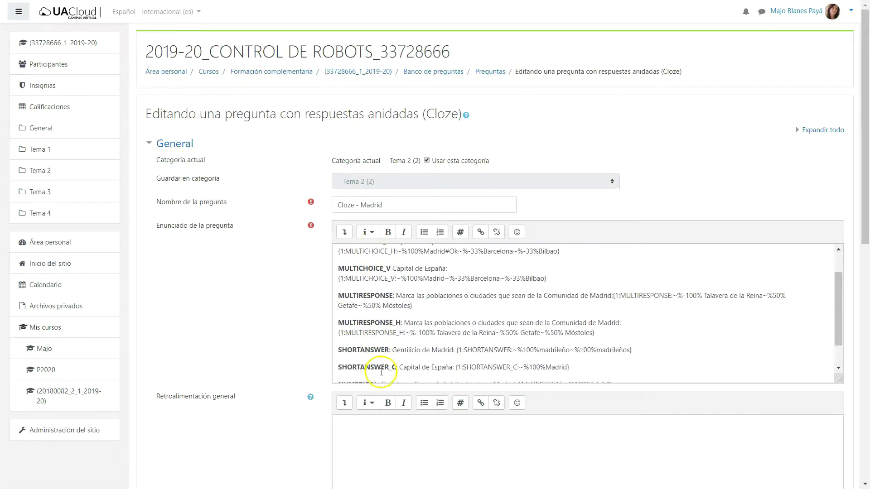
scroll(291, 339, down, 7)
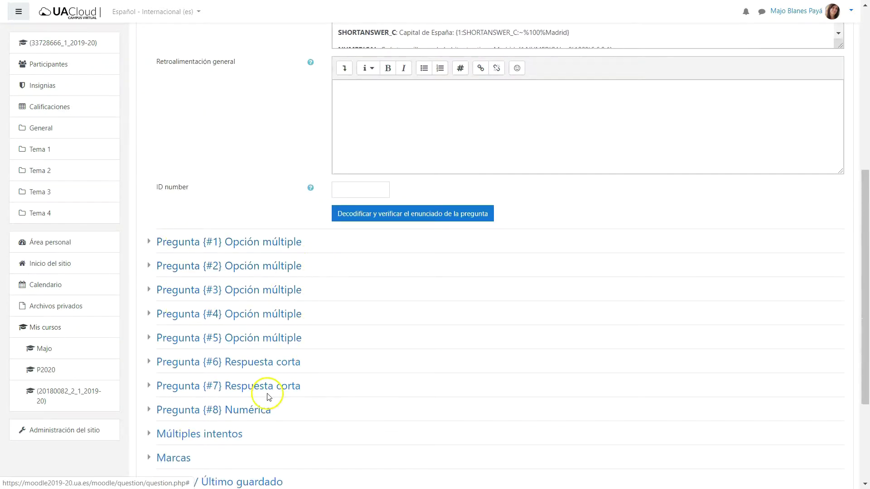
click(150, 362)
scroll(398, 305, down, 2)
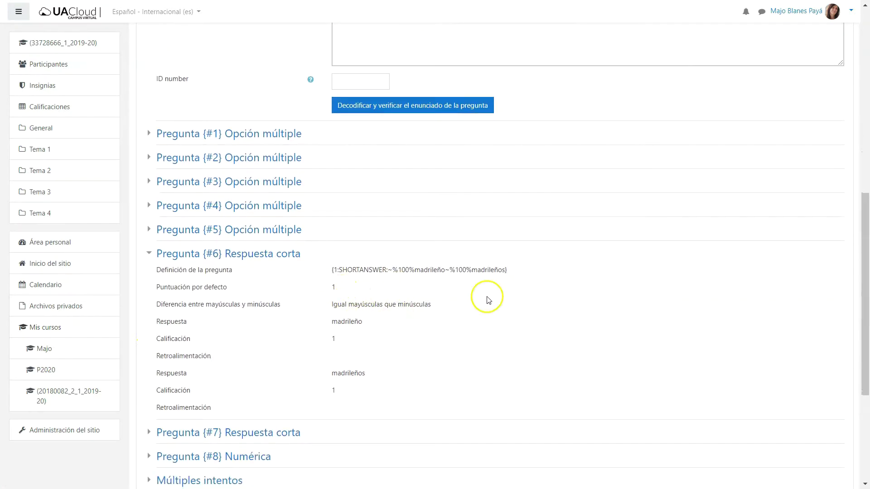
Review the Cloze codes in the question text again, highlighting the MULTICHOICE_V and MULTIRESPONSE_H codes
scroll(530, 334, up, 9)
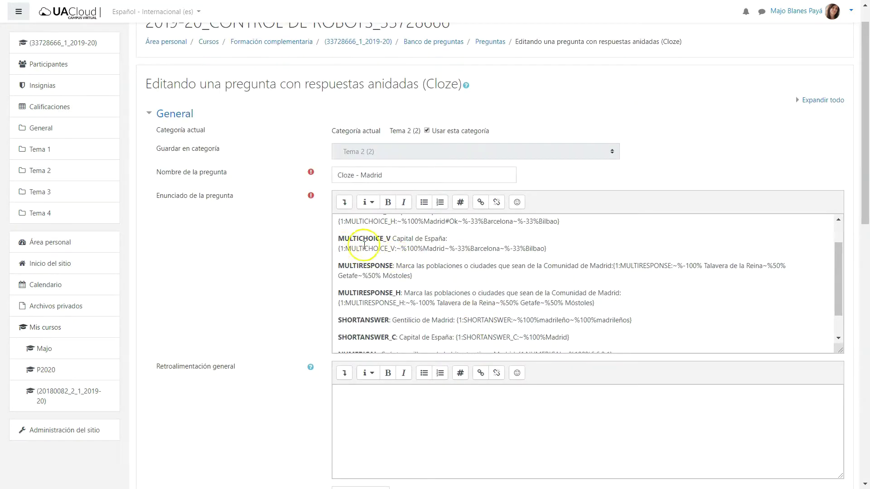
drag(556, 251, 329, 250)
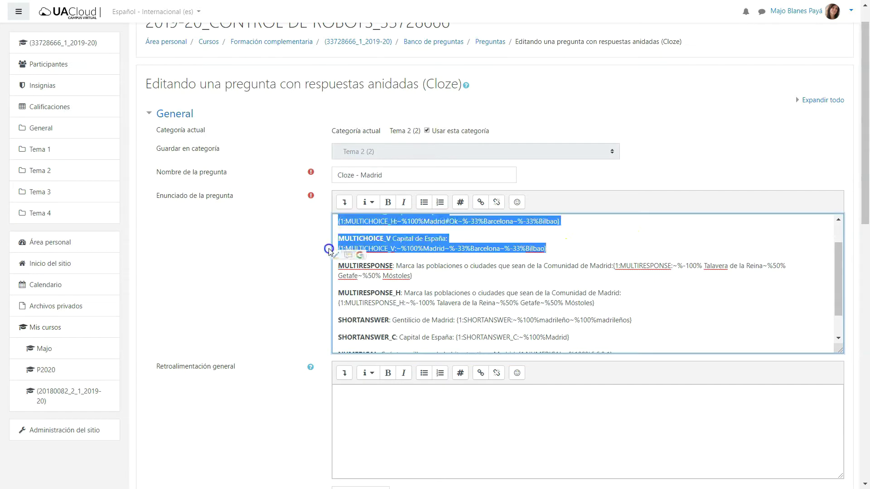
click(487, 265)
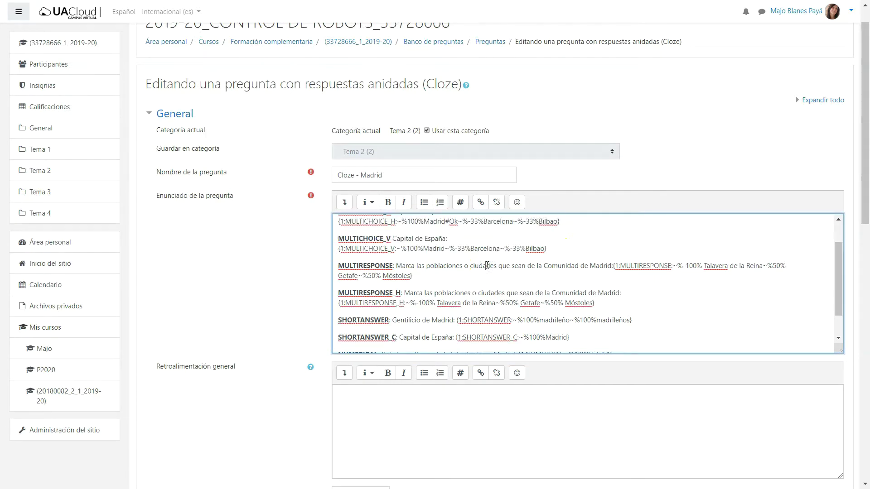
scroll(487, 265, down, 2)
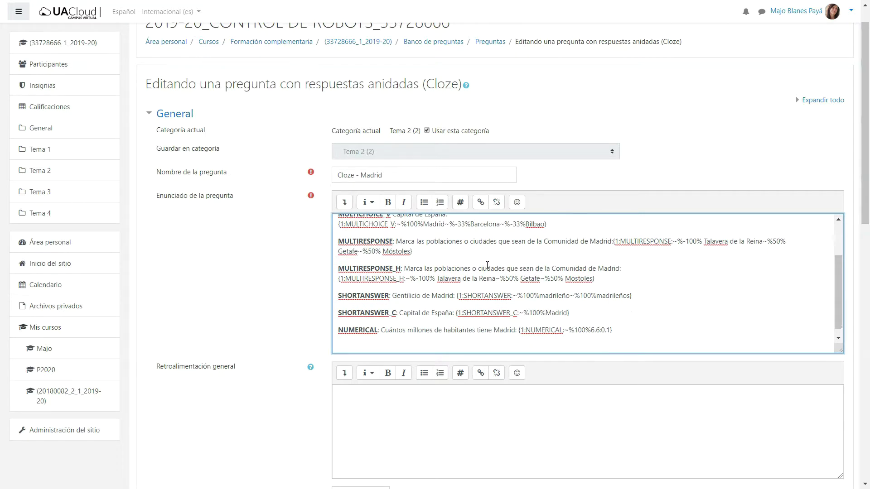
scroll(292, 295, down, 3)
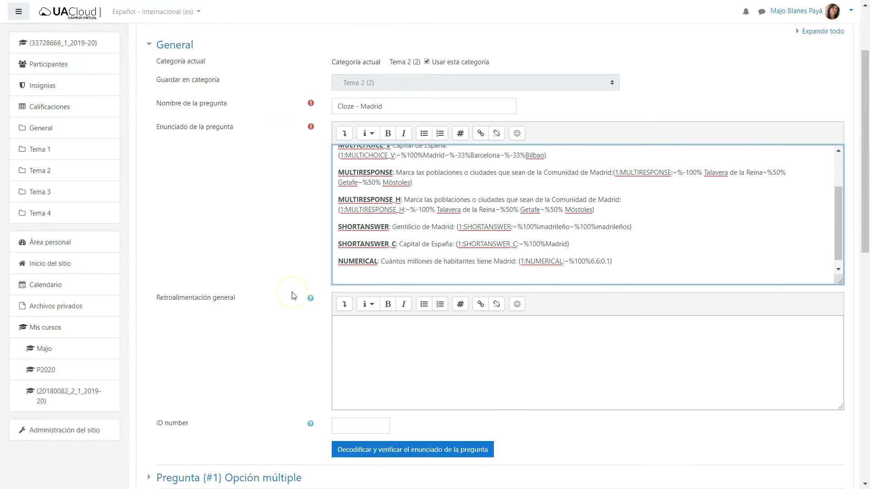
drag(595, 208, 333, 210)
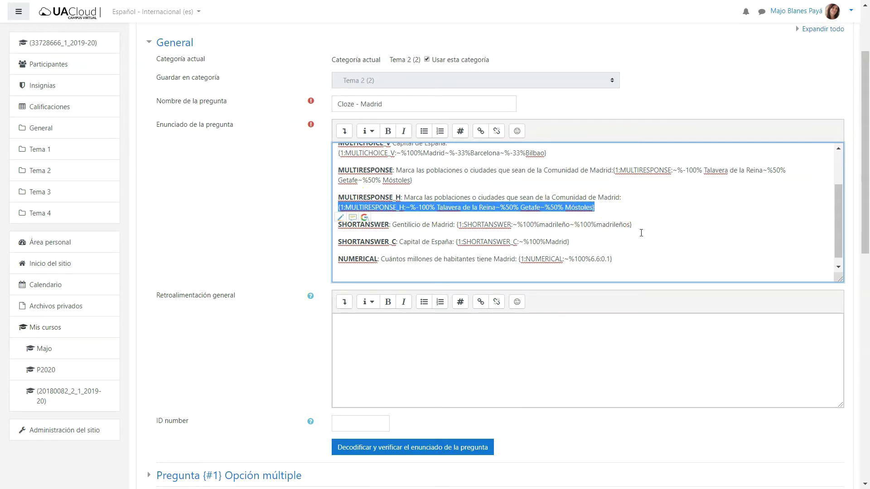
scroll(641, 233, down, 1)
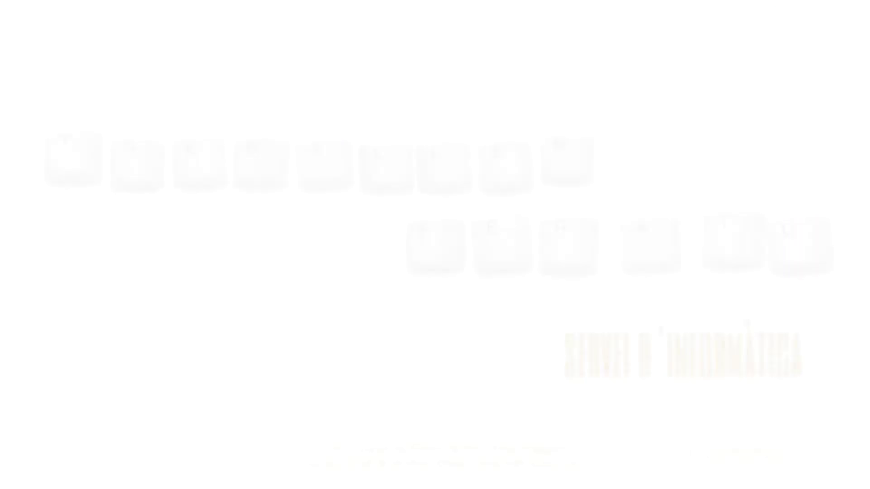